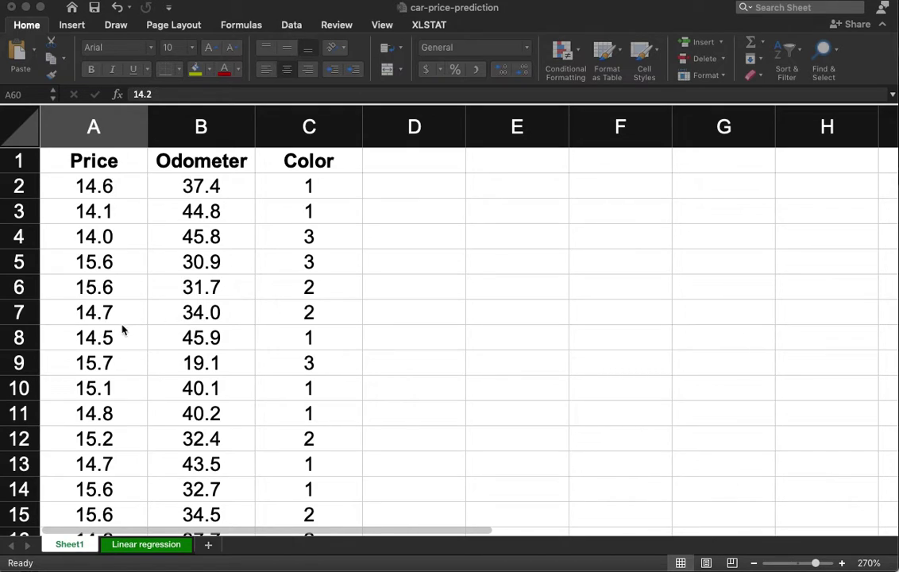
click(158, 246)
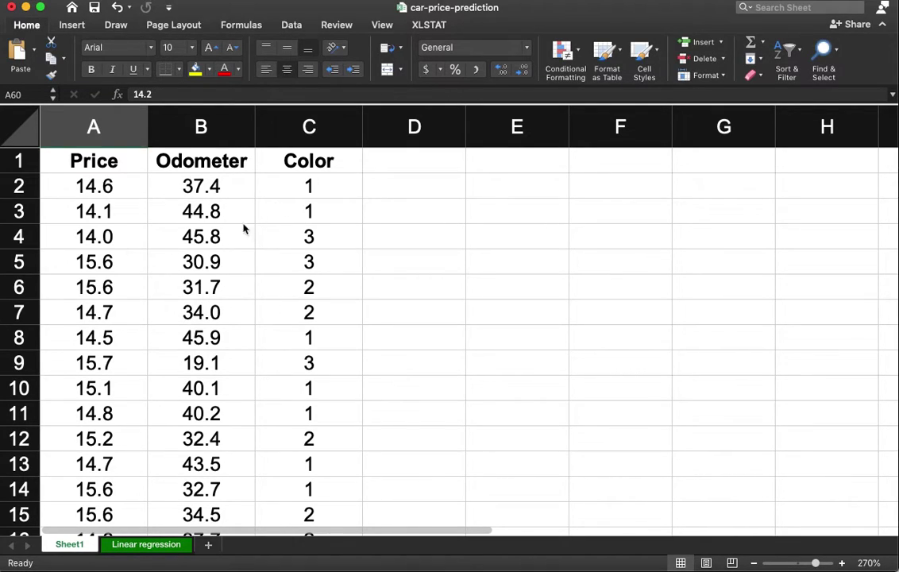
click(162, 253)
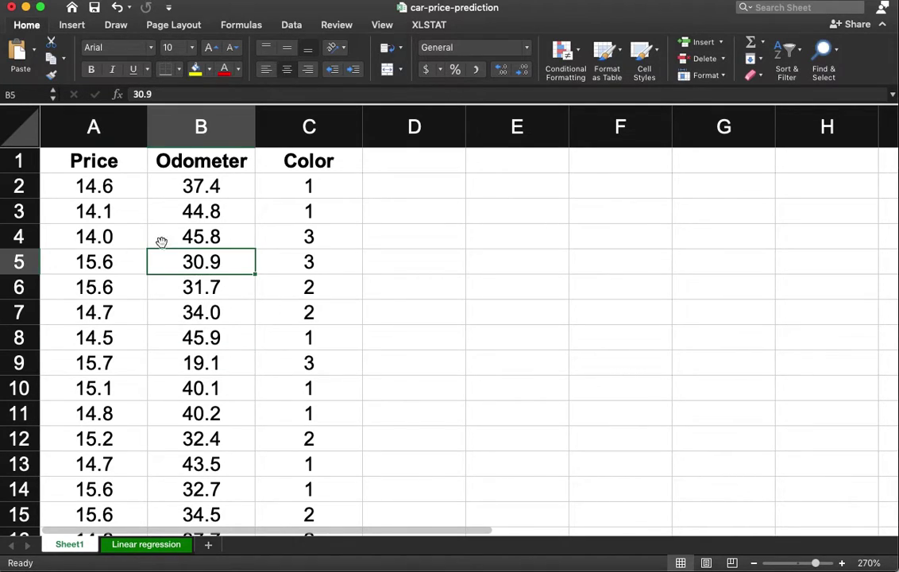
click(276, 181)
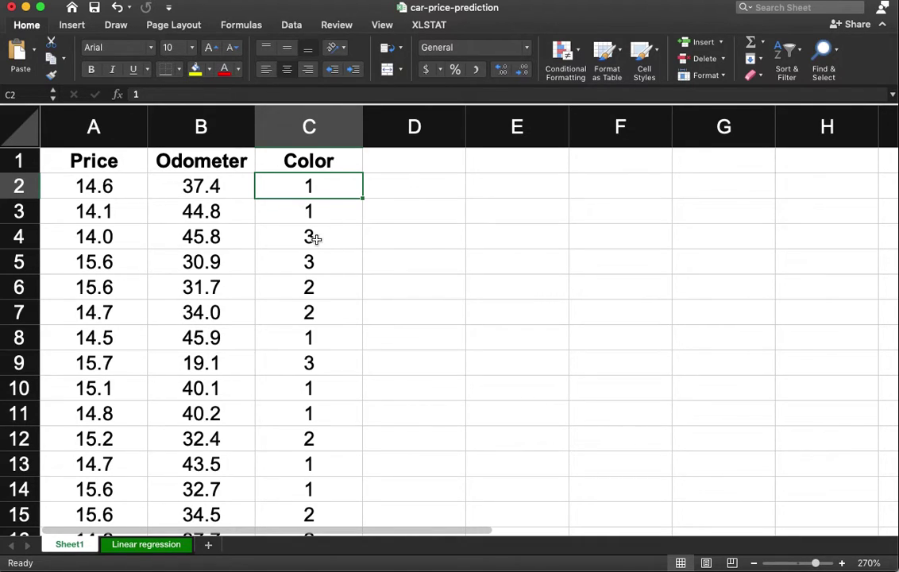
click(322, 262)
click(315, 192)
- Run an XLSTAT linear regression with Price as dependent, Odometer as quantitative explanatory and the Color column as qualitative explanatory variable
click(426, 26)
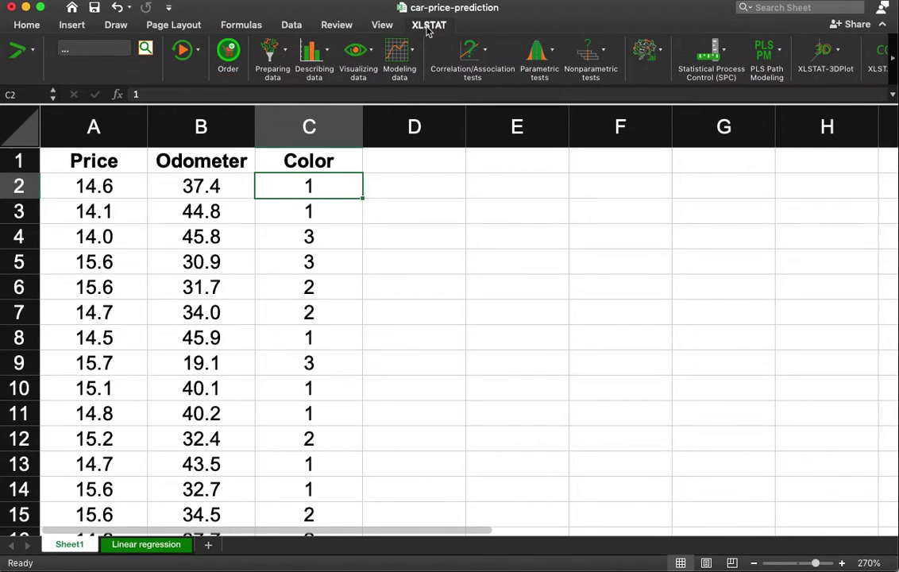
click(397, 50)
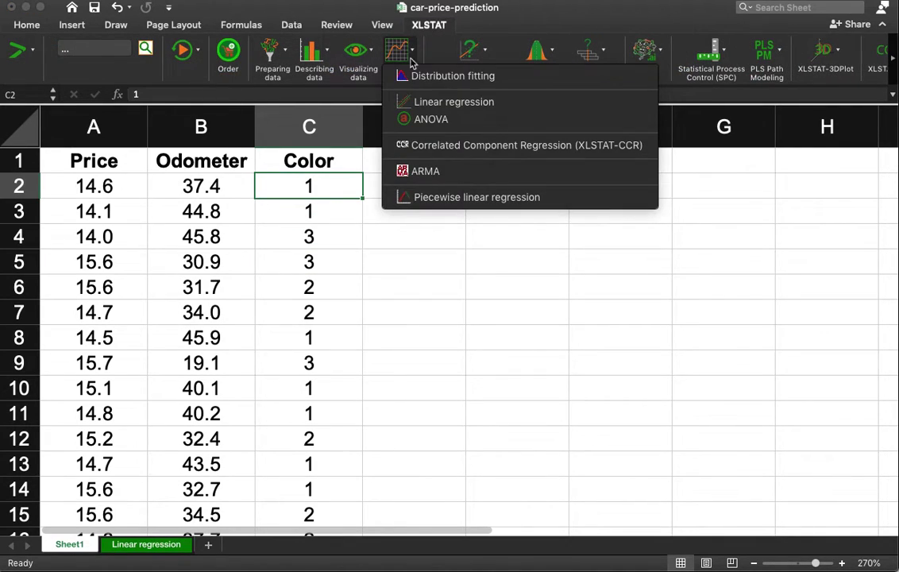
click(435, 104)
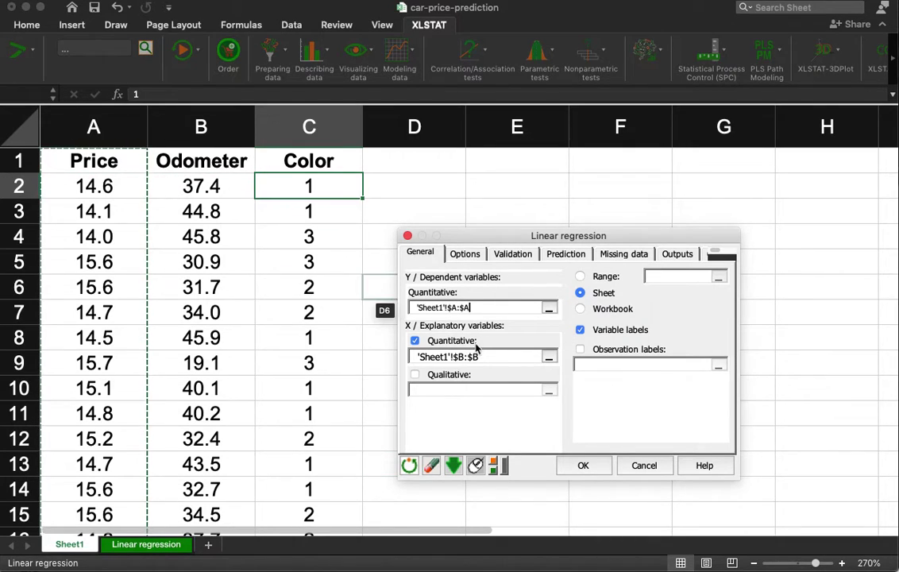
click(415, 377)
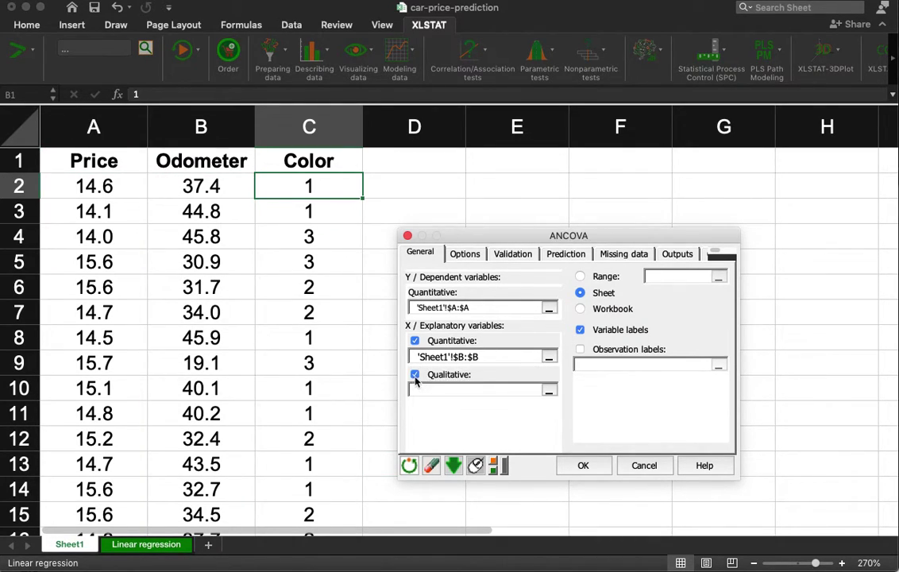
click(332, 135)
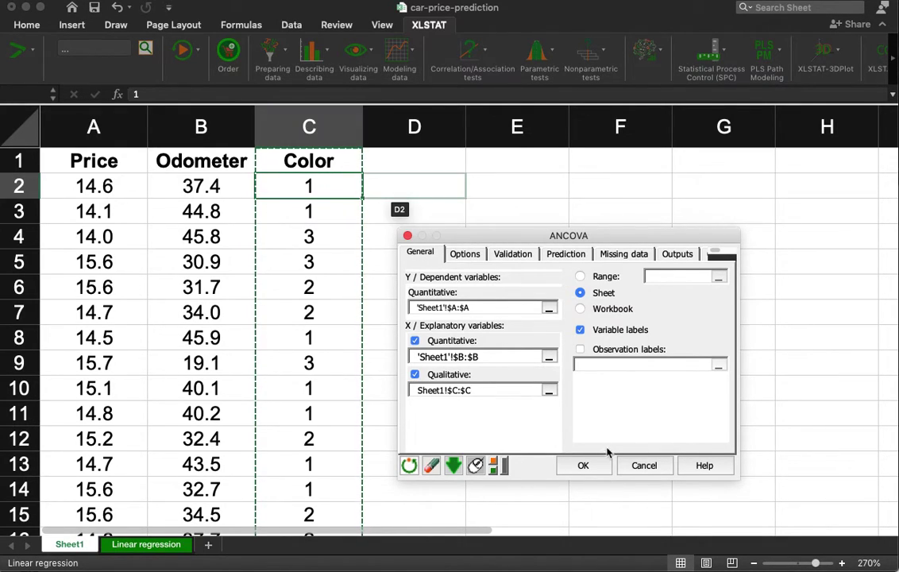
click(587, 467)
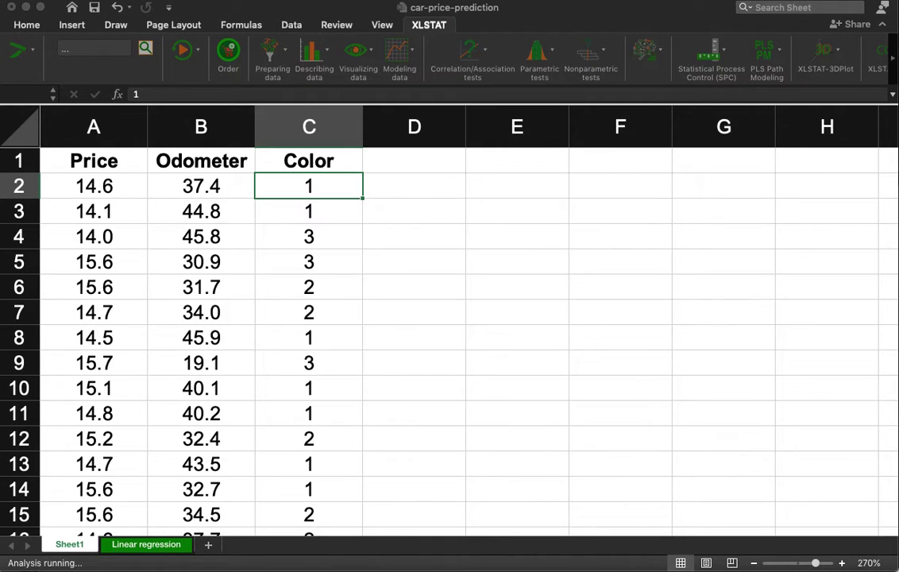
click(587, 399)
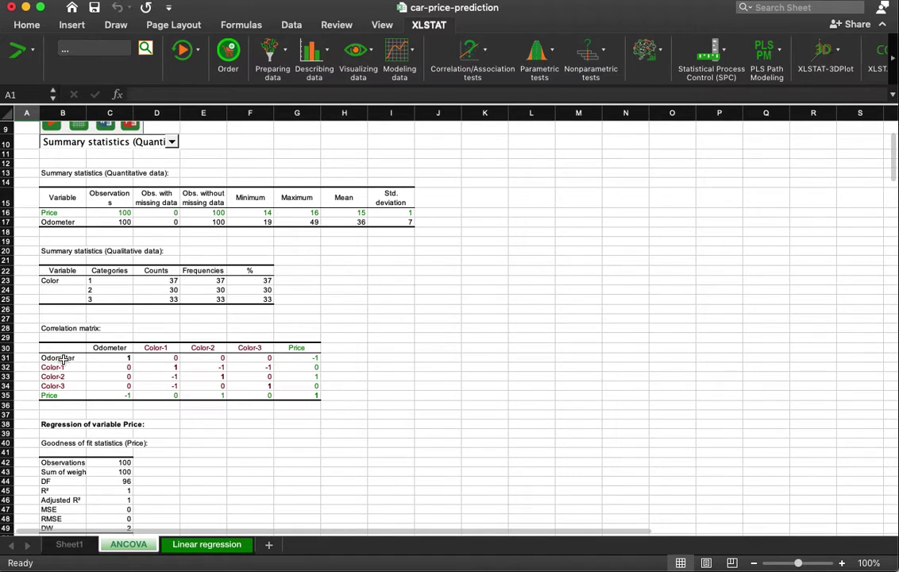
- Display the numbers in the Model parameters table (C64:H68) with three decimal places
scroll(172, 475, down, 8)
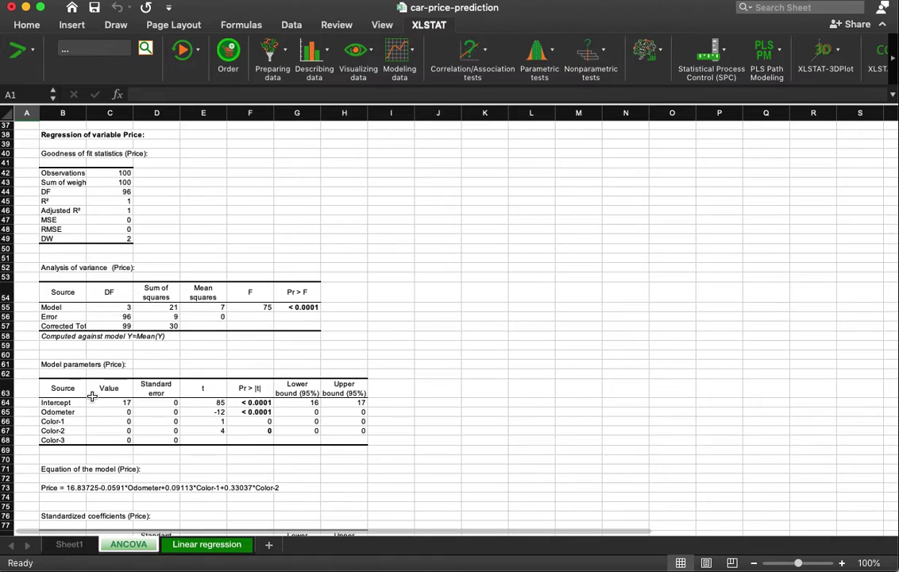
drag(91, 402, 342, 438)
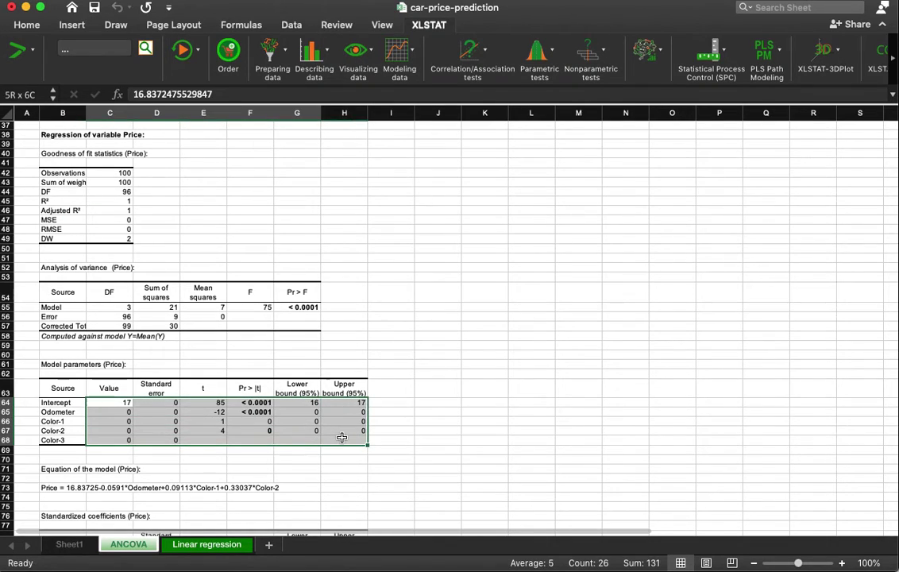
click(35, 30)
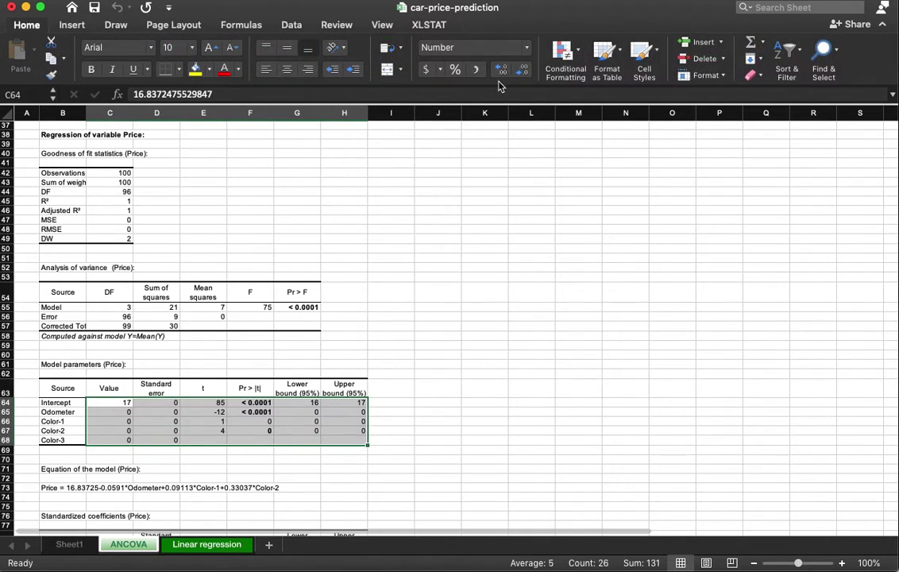
click(500, 72)
click(500, 71)
click(500, 71)
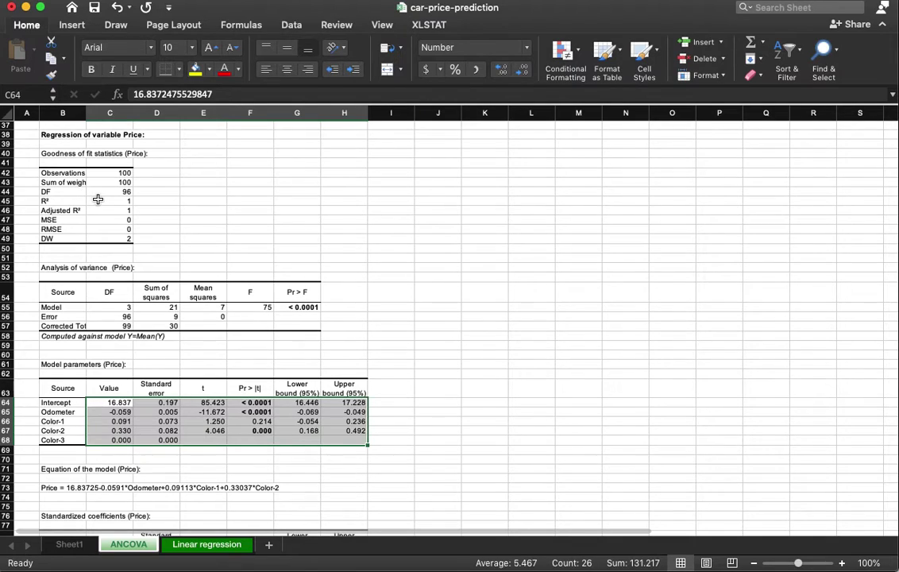
- Display the R² value in the goodness of fit statistics with three decimal places
click(97, 200)
click(500, 71)
click(500, 71)
click(500, 71)
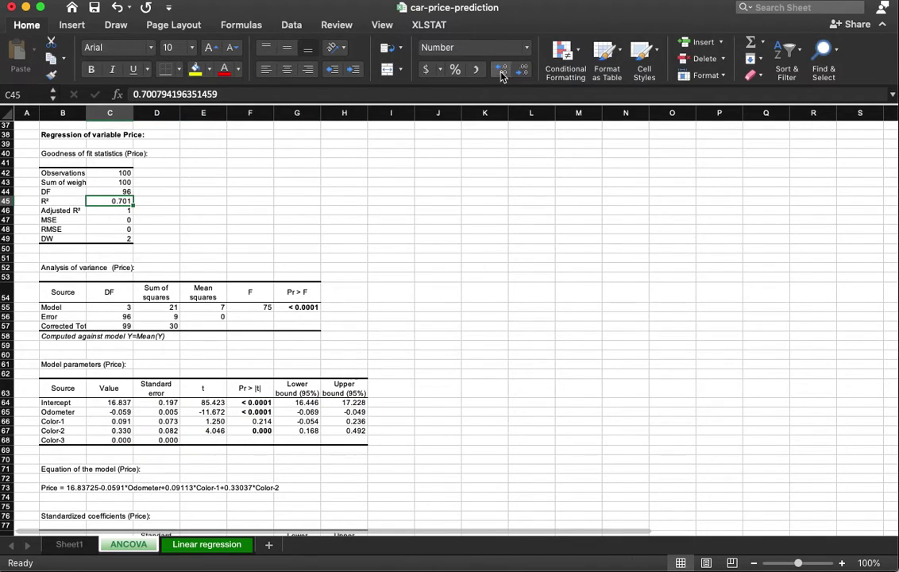
click(135, 203)
drag(119, 202, 119, 210)
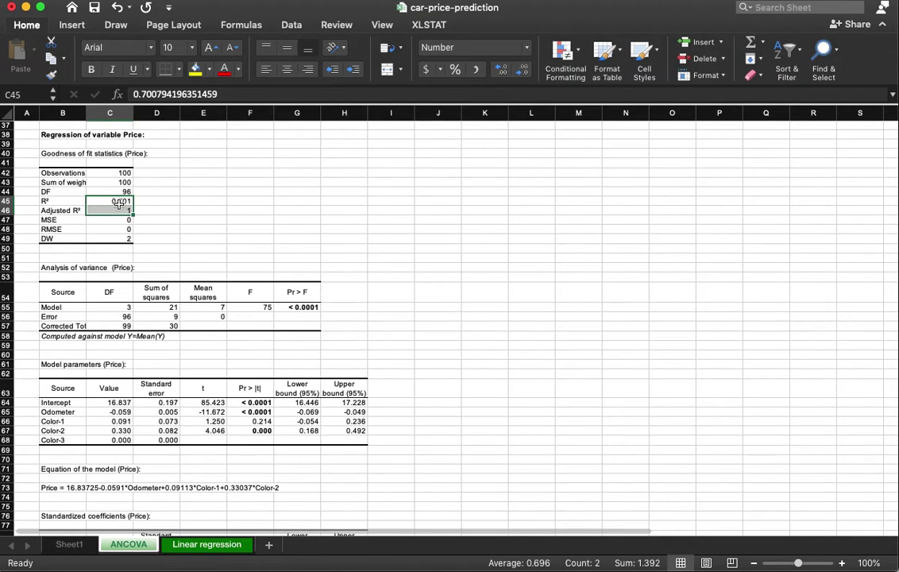
click(164, 202)
click(121, 201)
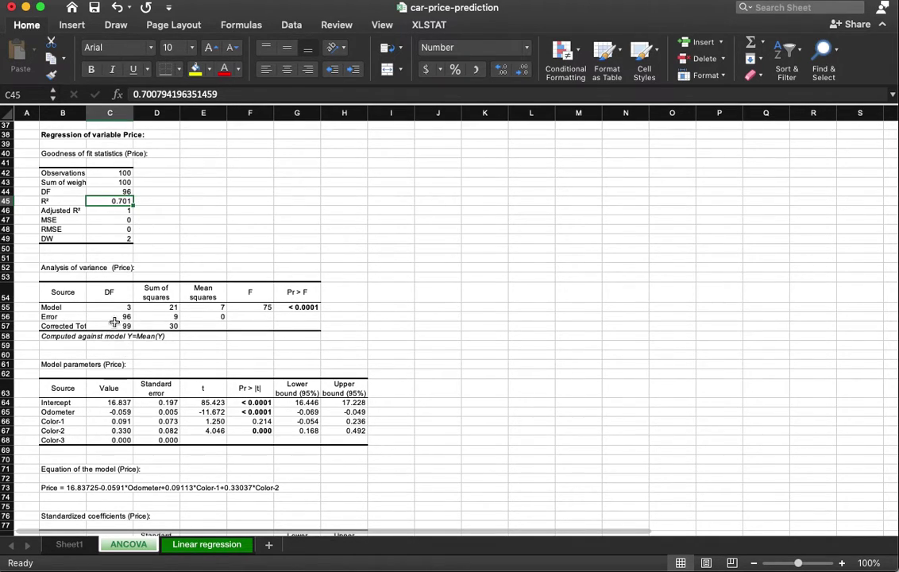
- Examine the model's F statistic and the coefficients, t values and p-values of Odometer and the three color categories
click(258, 305)
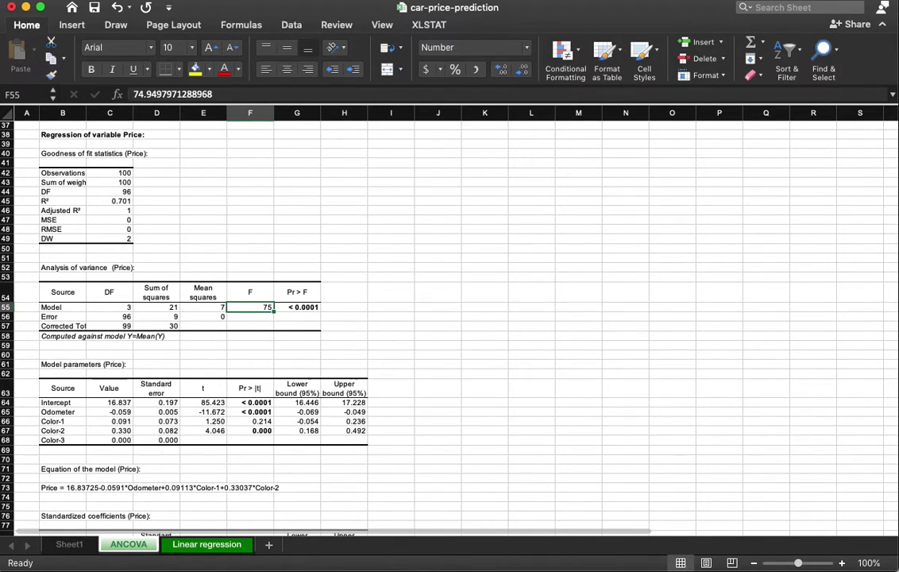
drag(109, 402, 106, 442)
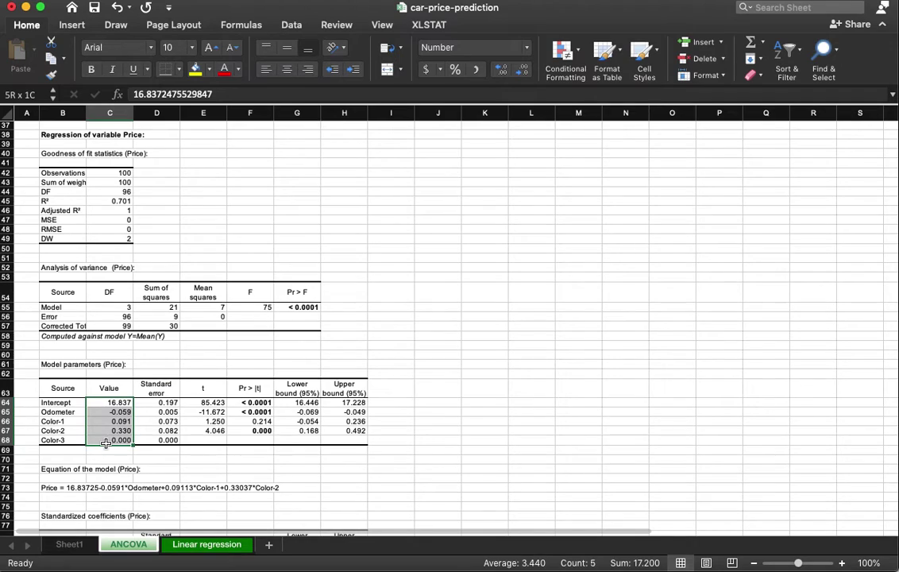
click(182, 452)
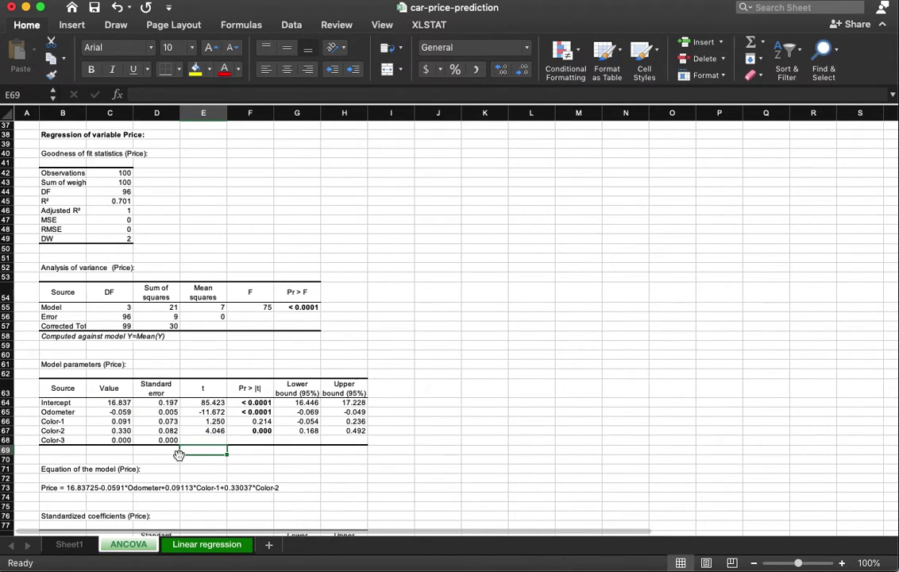
mouse_move(216, 399)
mouse_down()
mouse_move(214, 408)
mouse_move(227, 408)
mouse_up()
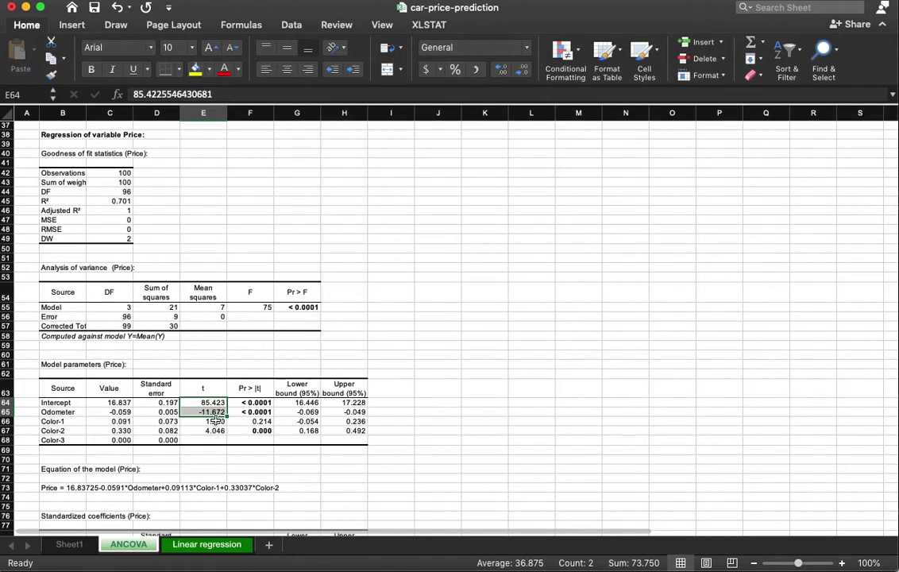
click(213, 430)
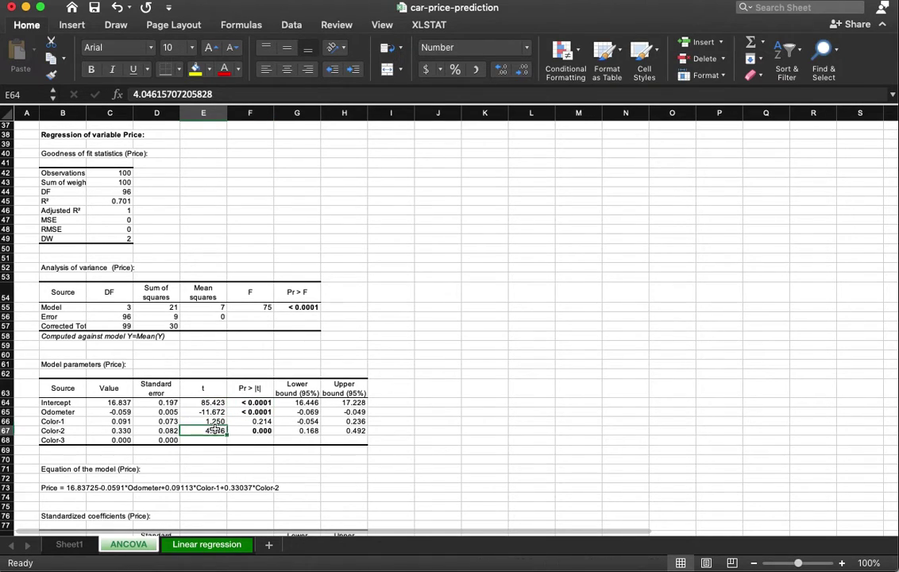
click(77, 419)
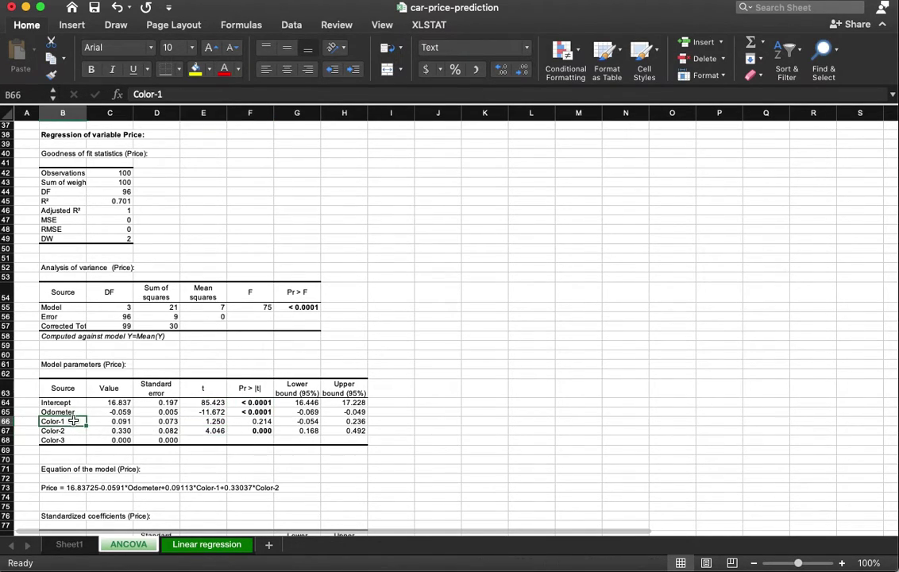
click(219, 421)
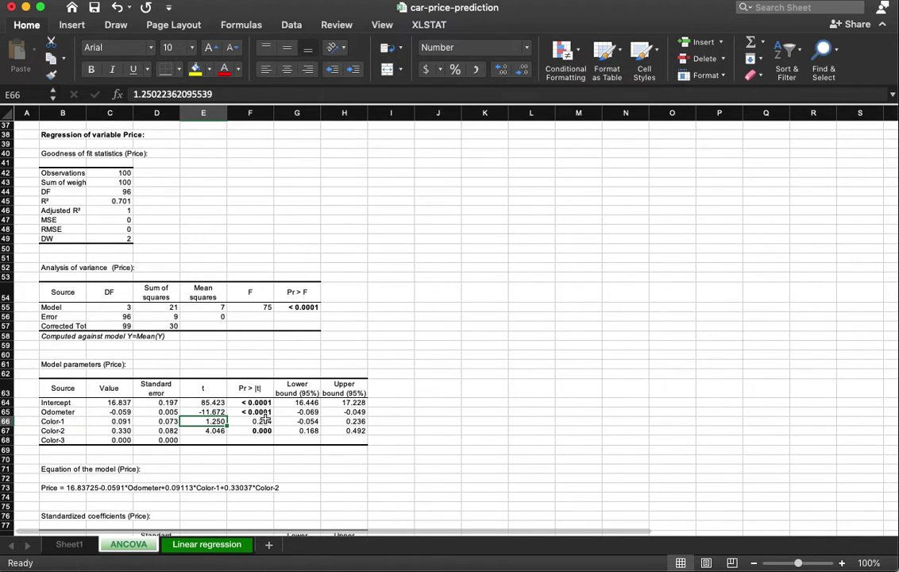
click(265, 419)
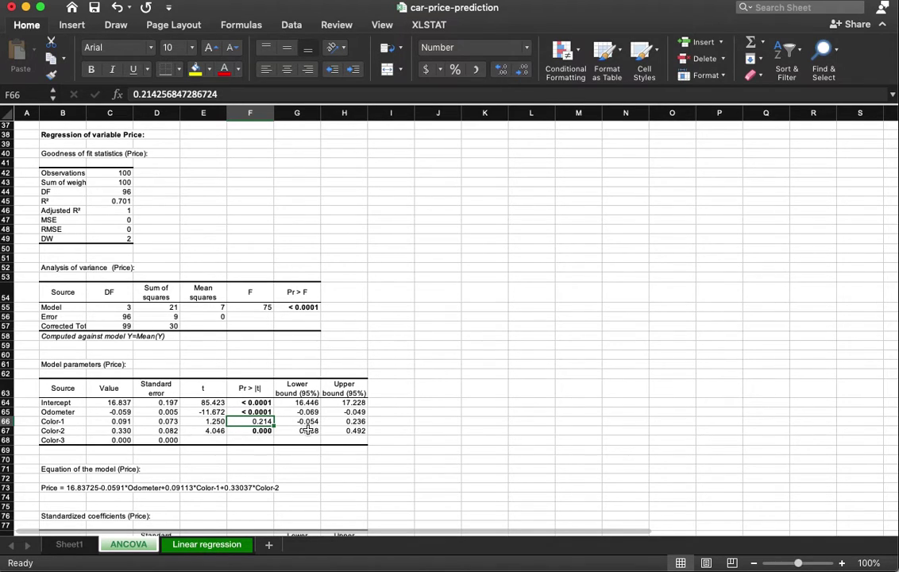
click(121, 417)
scroll(149, 443, down, 1)
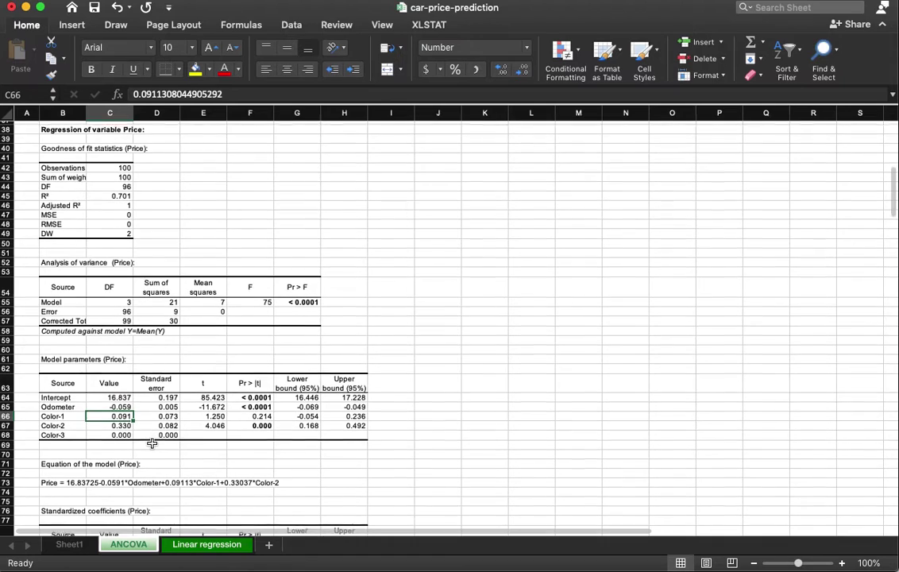
scroll(151, 443, down, 1)
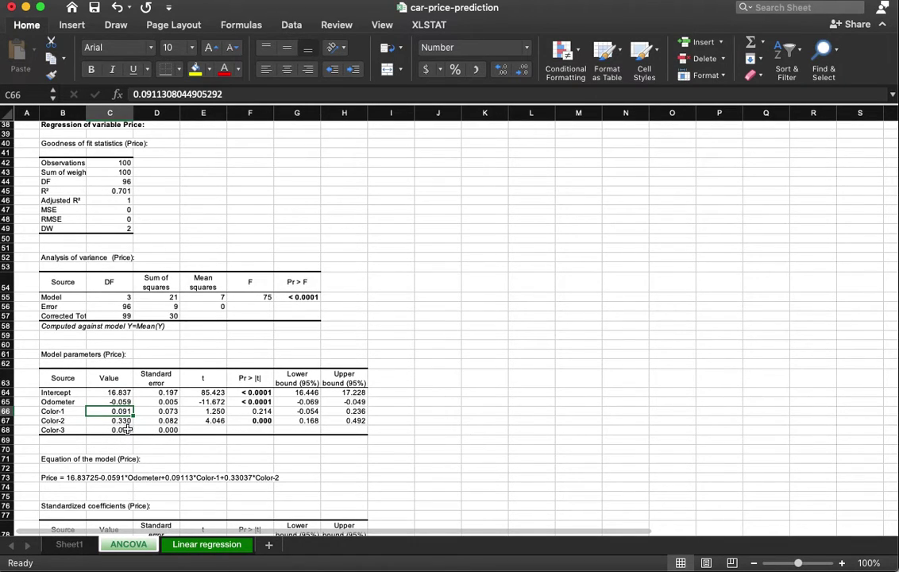
click(127, 430)
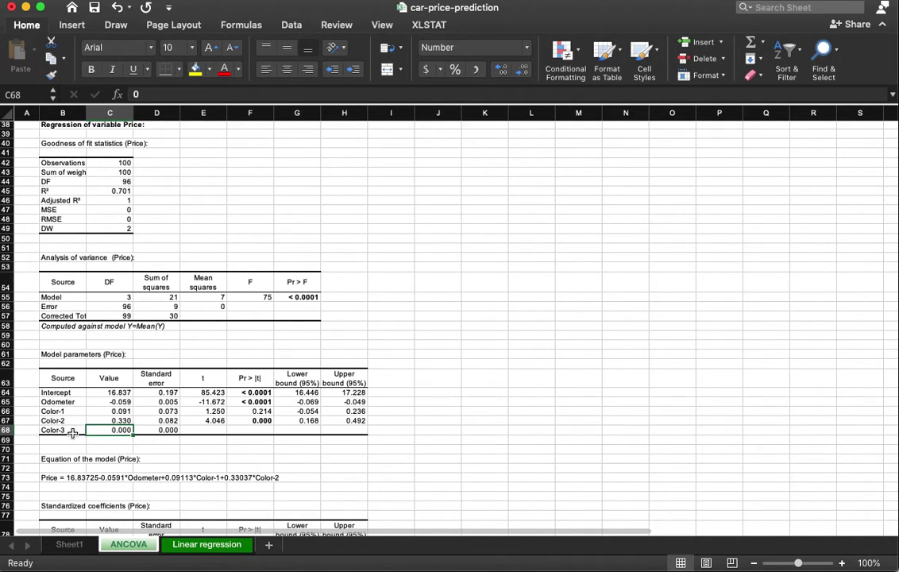
drag(66, 429, 189, 427)
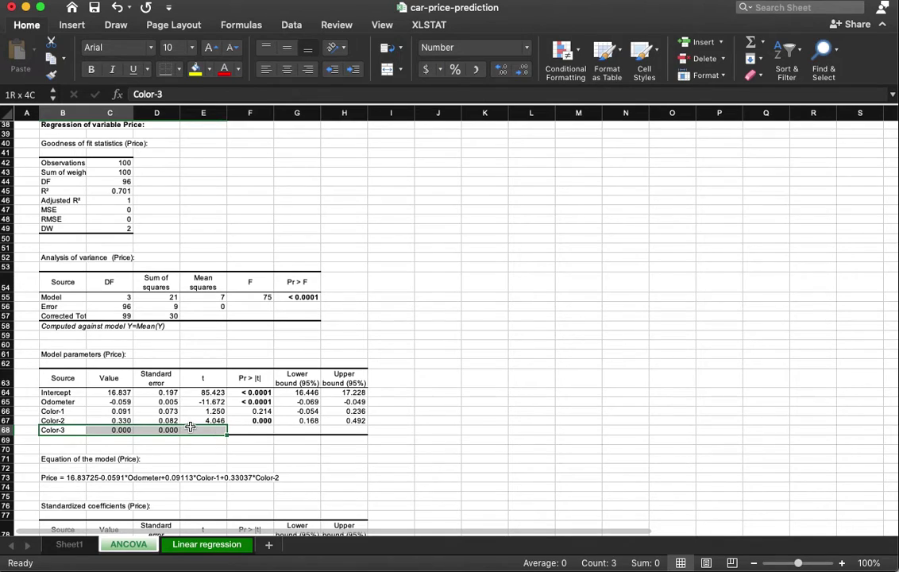
- Enlarge the price model's equation text in cell B73 to font size 24
click(60, 468)
click(64, 478)
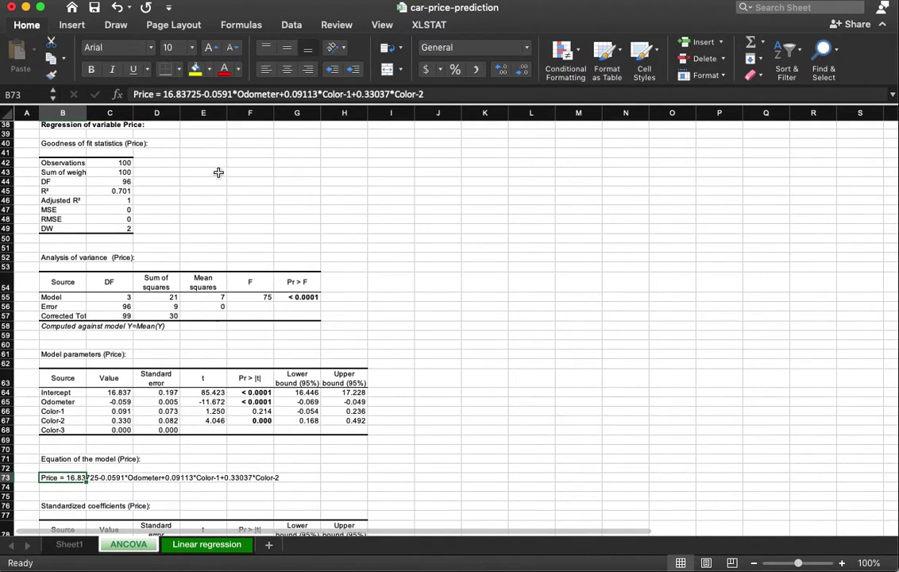
click(211, 49)
click(211, 48)
click(211, 49)
click(211, 48)
click(211, 48)
click(211, 48)
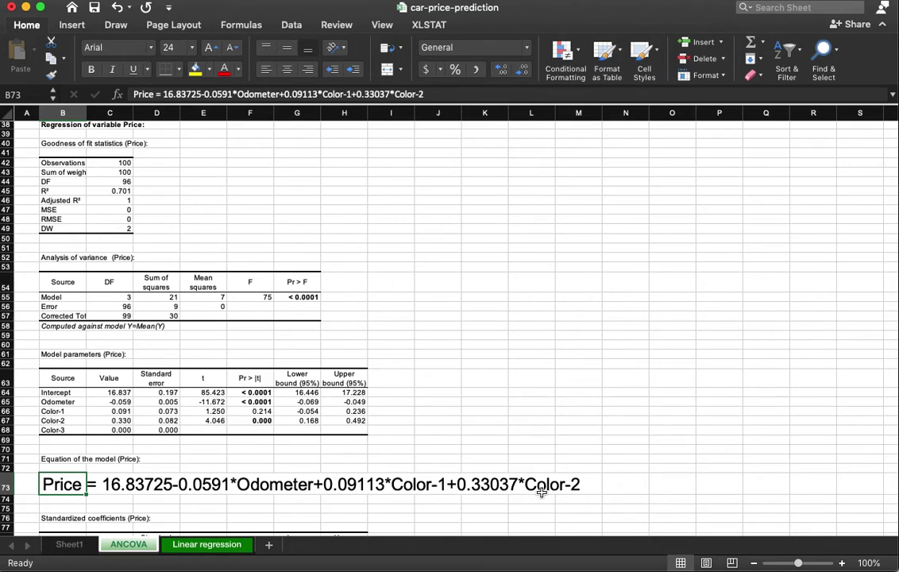
click(203, 482)
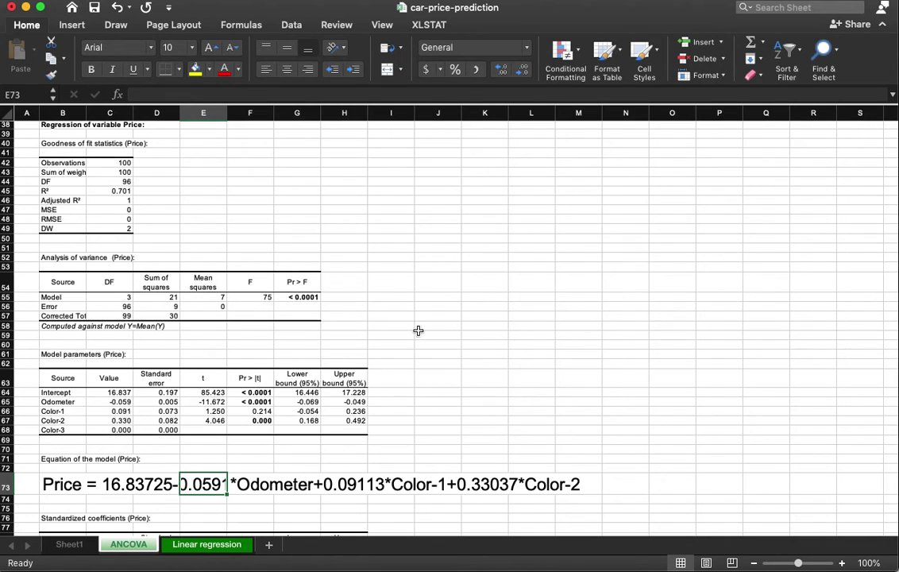
scroll(532, 397, down, 1)
scroll(531, 412, up, 10)
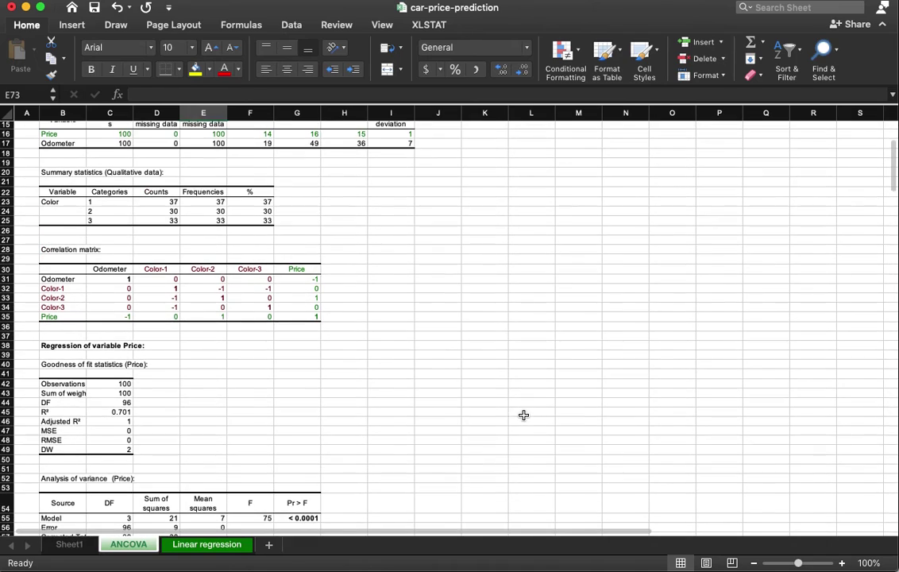